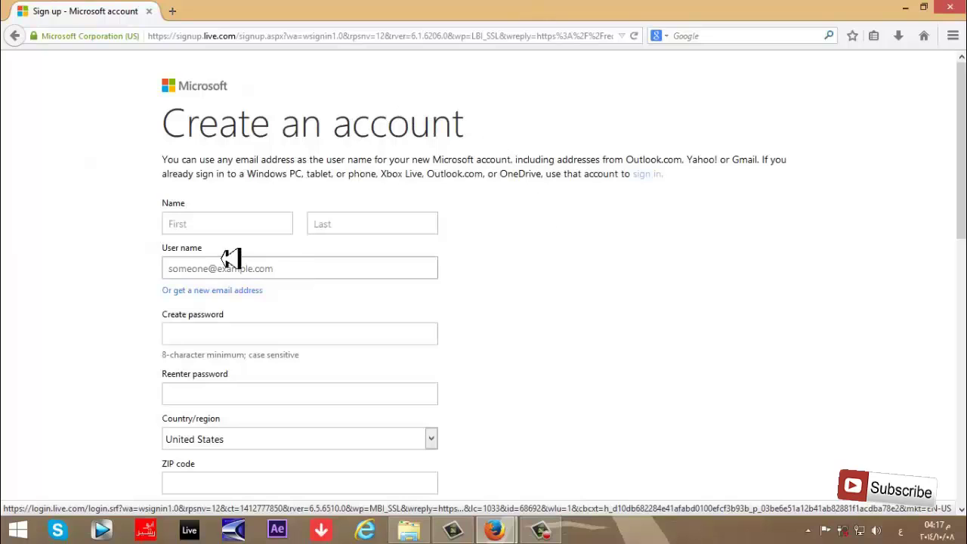
# Enter the account holder's first name and begin typing the surname in the Last name box.
pyautogui.click(205, 223)
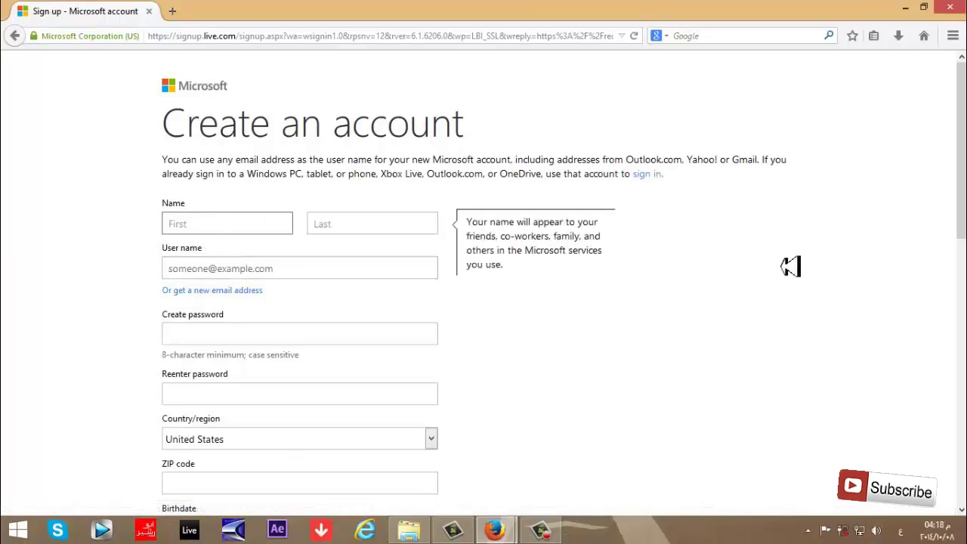
pyautogui.hotkey('alt', 'shift')
pyautogui.write('m')
pyautogui.press('BackSpace')
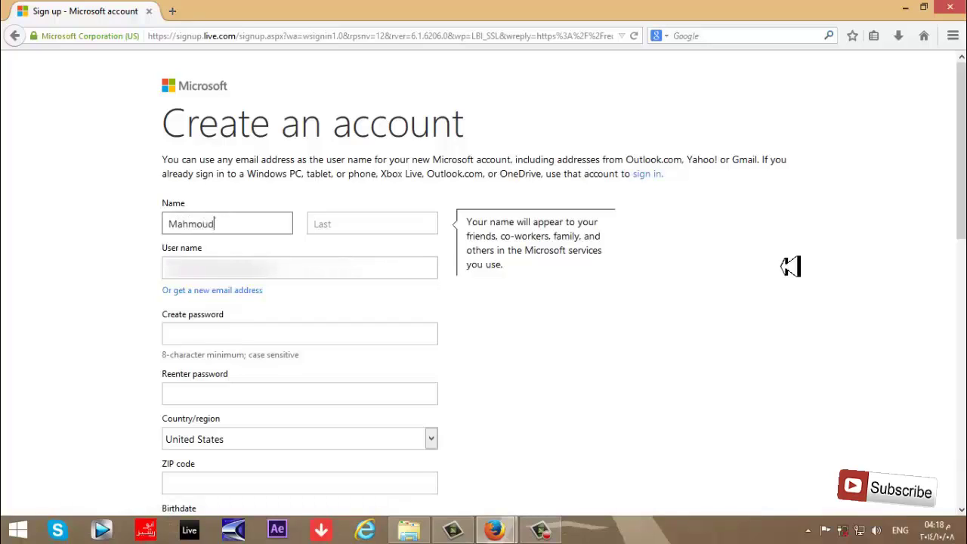
pyautogui.click(395, 220)
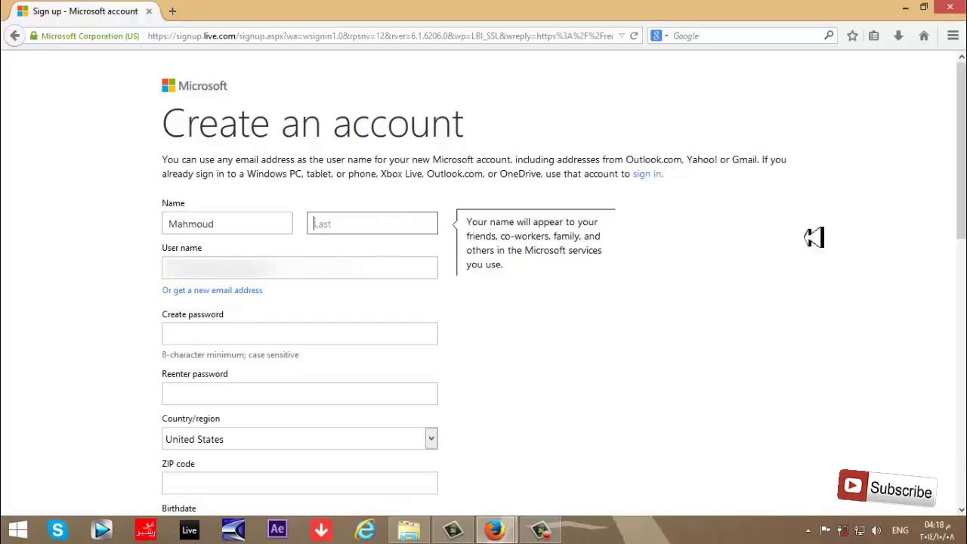
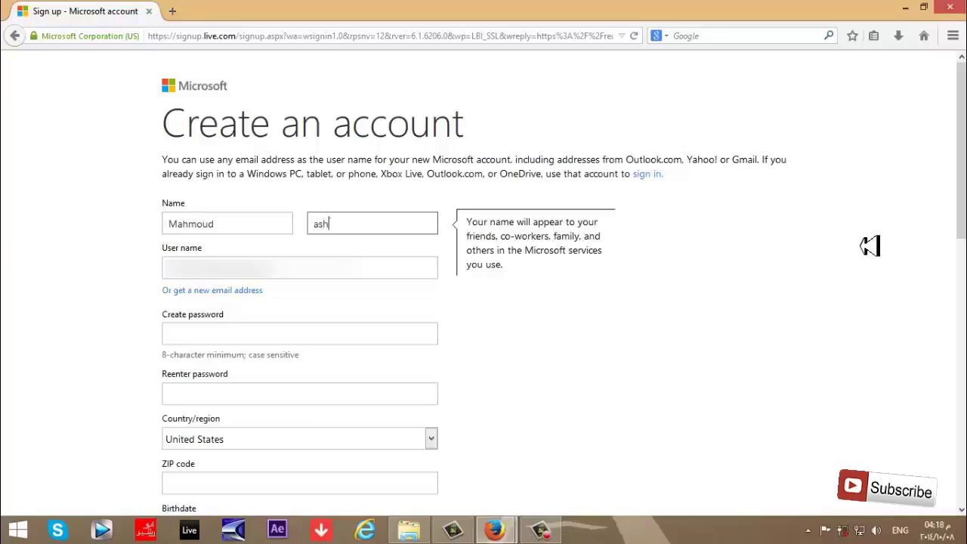
# Enter the Gmail address as the user name so the form checks it.
pyautogui.click(428, 268)
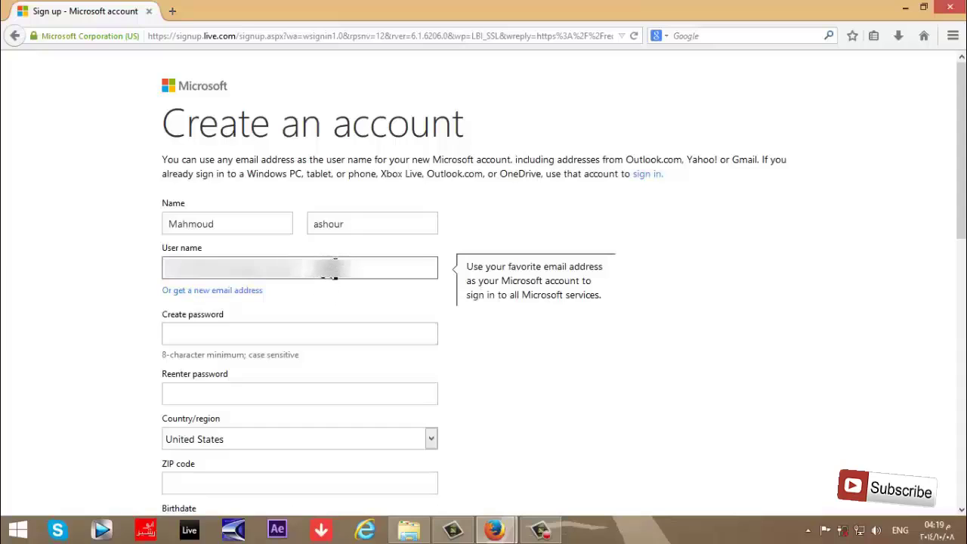
pyautogui.click(282, 334)
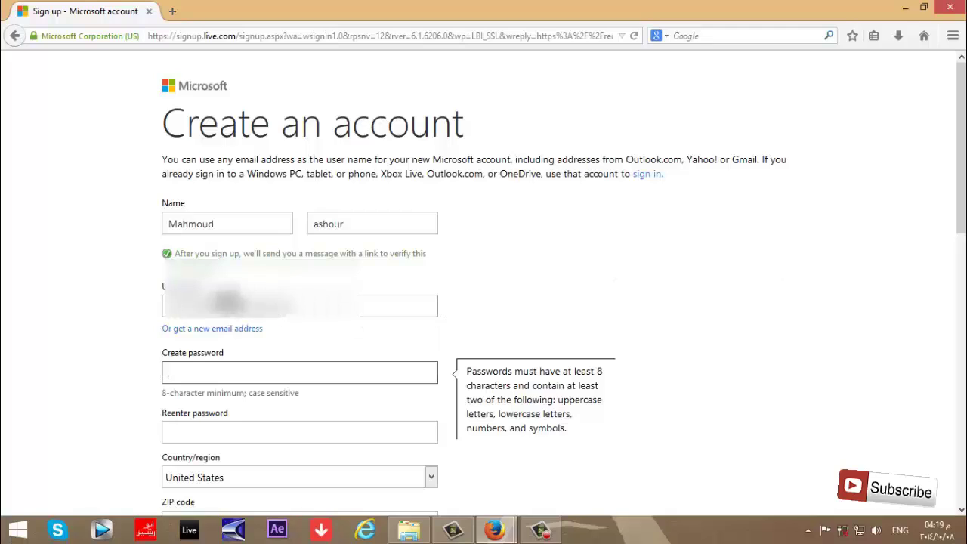
# Enter a first password, which the form rejects as lacking mixed case, numbers and symbols.
pyautogui.moveTo(962, 188); pyautogui.dragTo(962, 299)
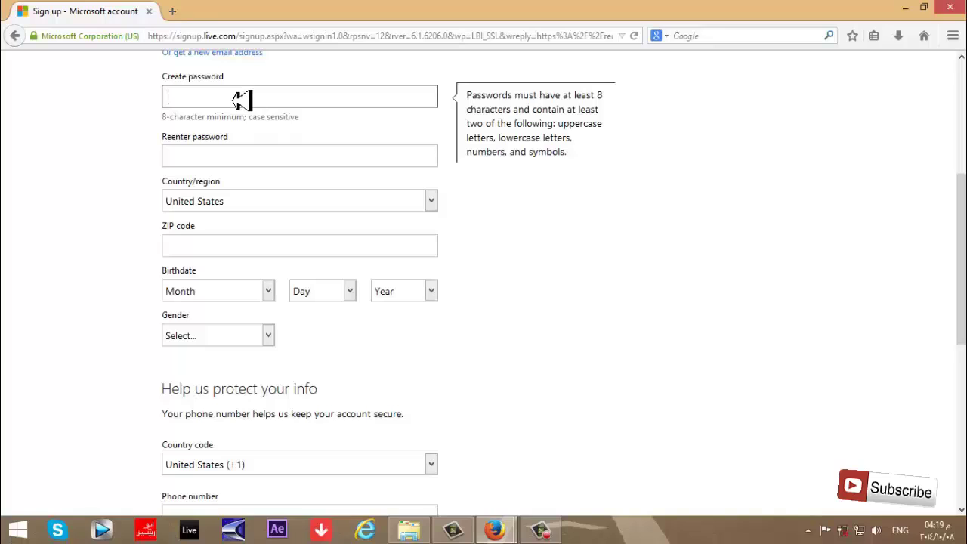
pyautogui.write('••••••••••')
pyautogui.click(265, 151)
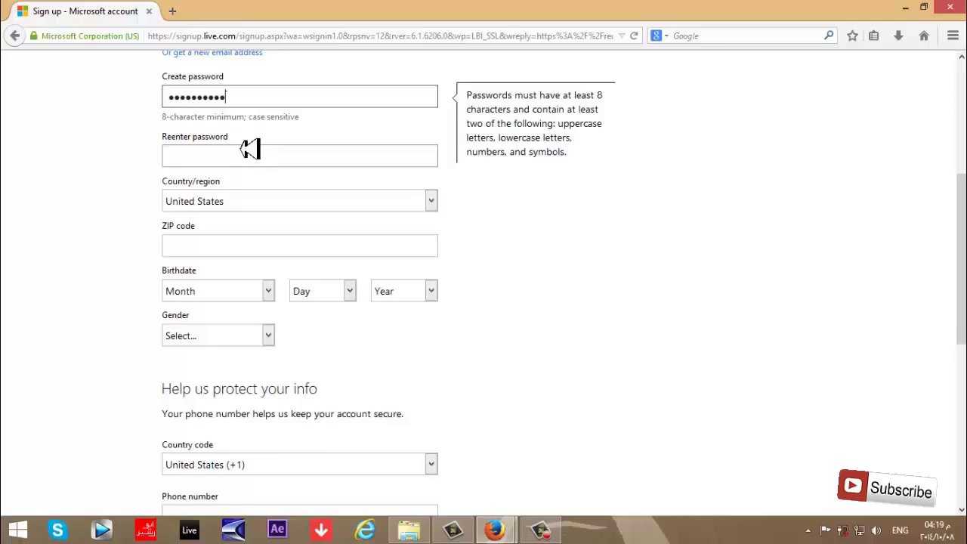
pyautogui.click(278, 124)
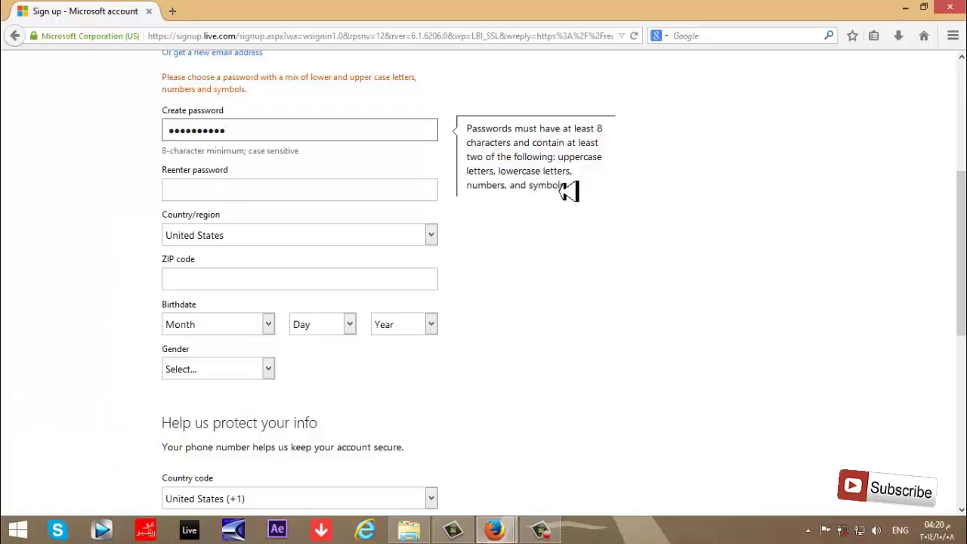
# Replace the rejected password with a longer one starting with an uppercase letter.
pyautogui.doubleClick(295, 130)
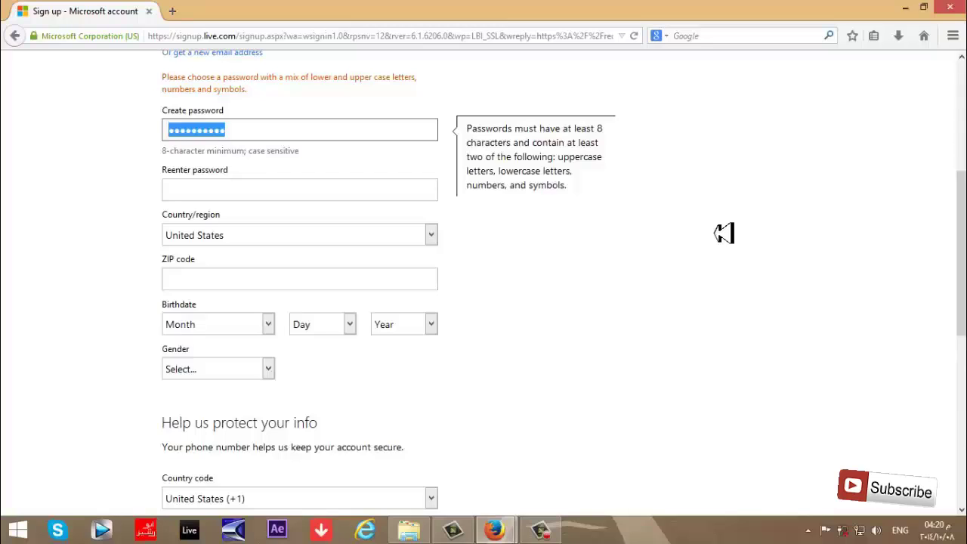
pyautogui.write('A')
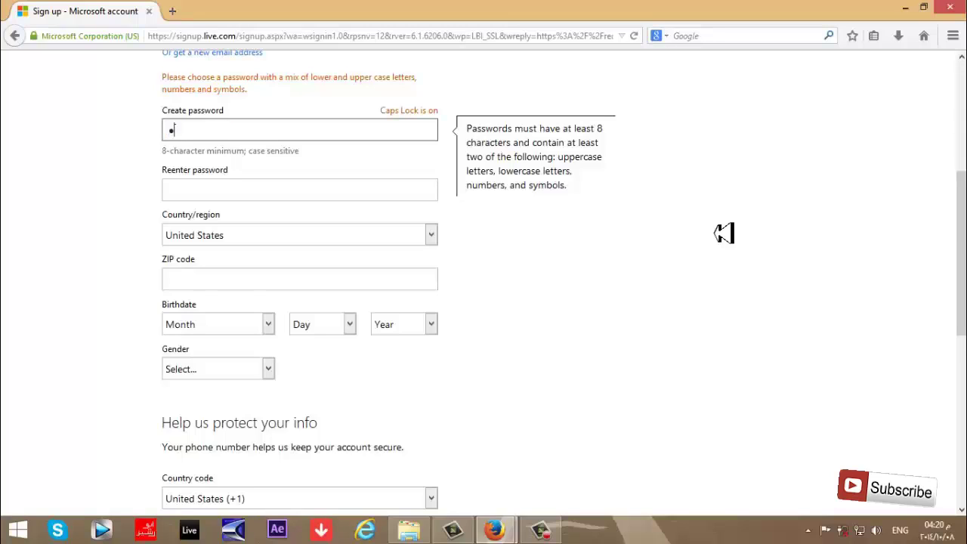
pyautogui.press('capslock')
pyautogui.write('a')
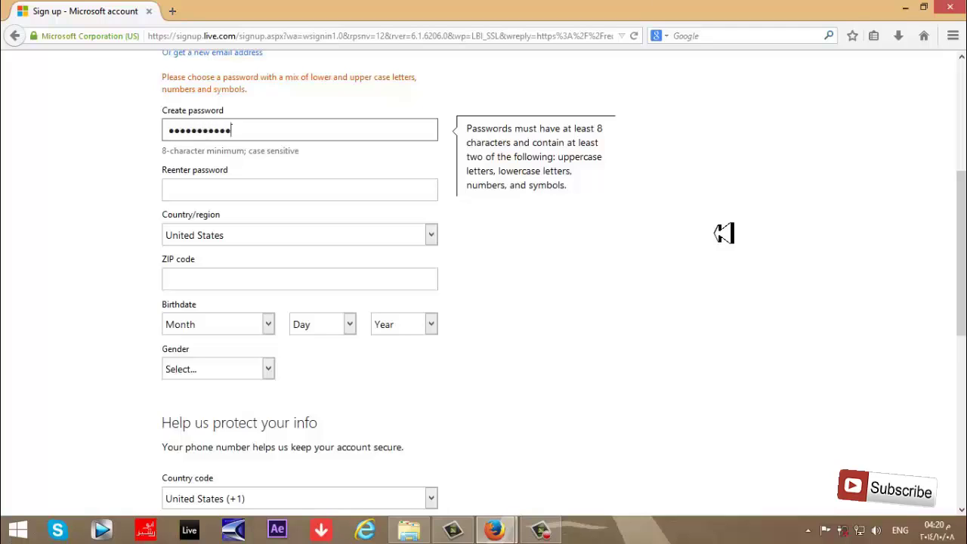
# Type the new password again in the Reenter password field.
pyautogui.click(330, 194)
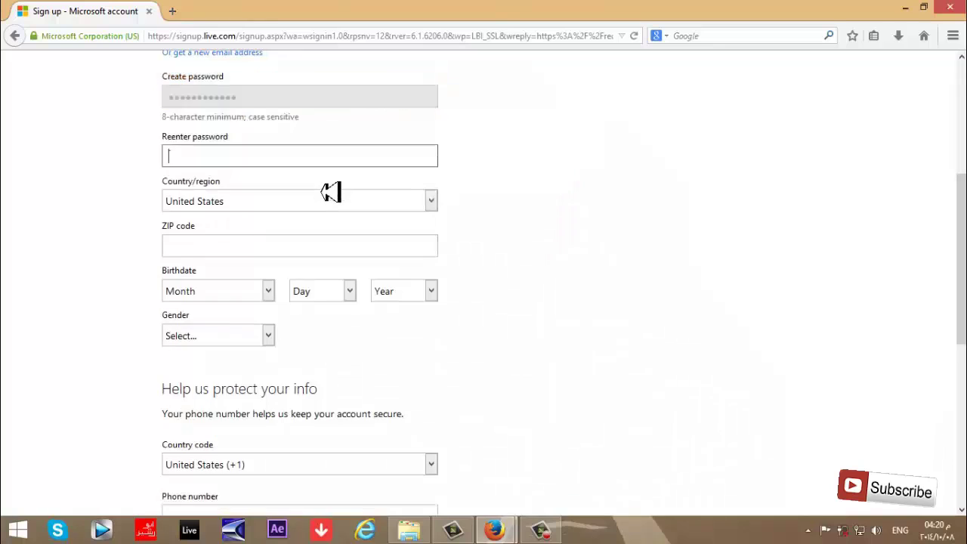
pyautogui.scroll(2, 453, 241)
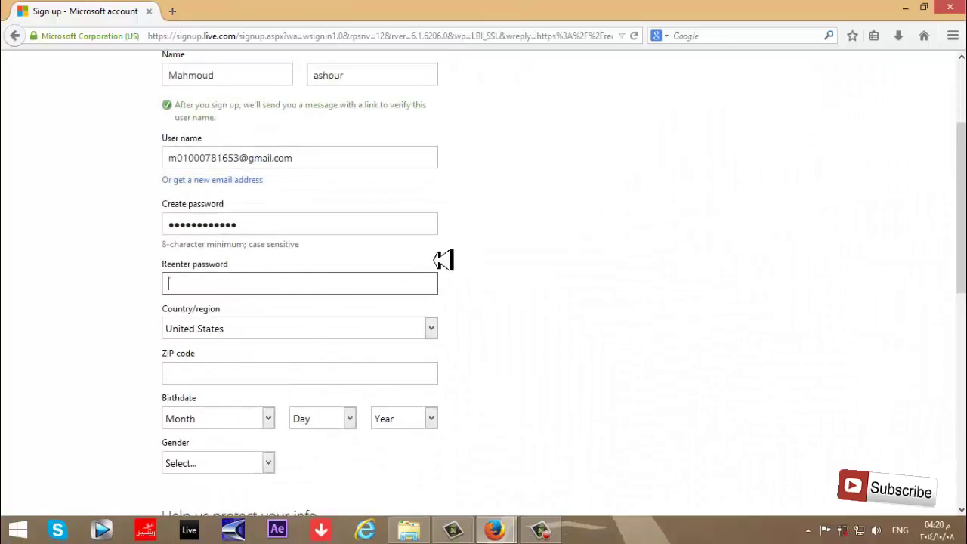
pyautogui.scroll(-2, 440, 263)
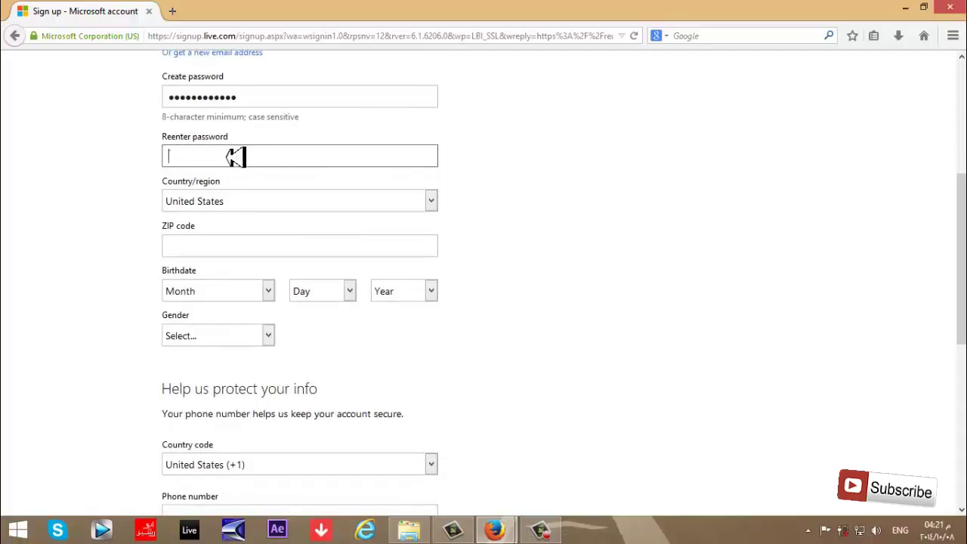
pyautogui.write('a')
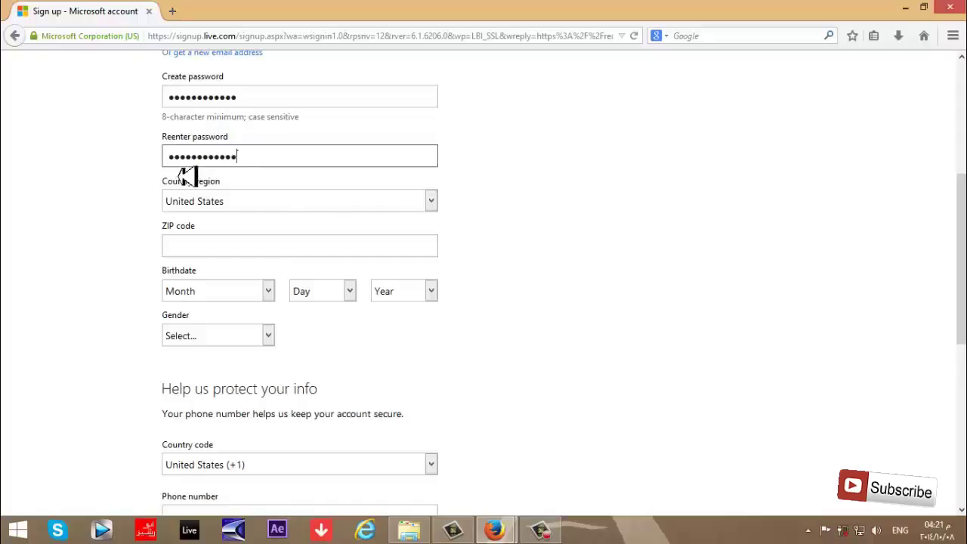
# Set the country/region to Egypt and enter the postal code.
pyautogui.click(283, 201)
pyautogui.press('e')
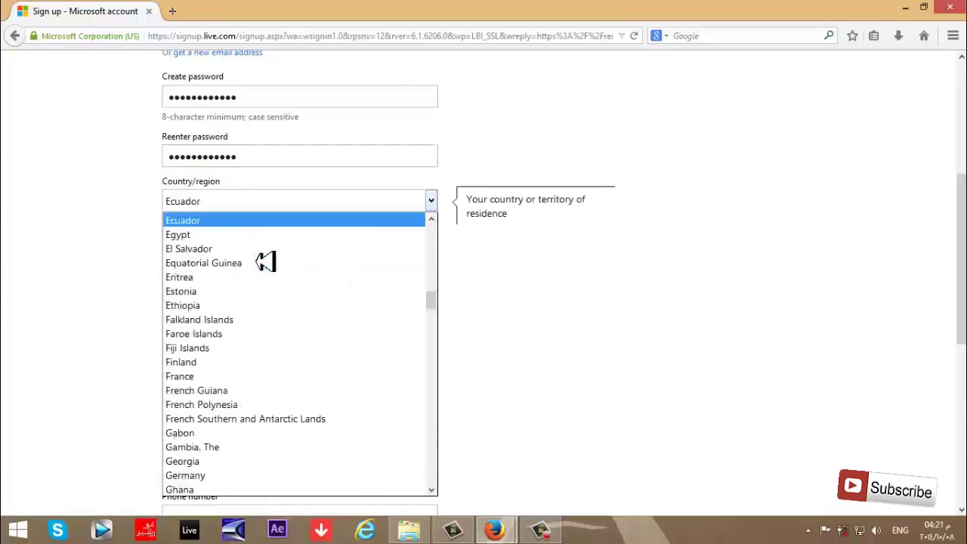
pyautogui.click(175, 235)
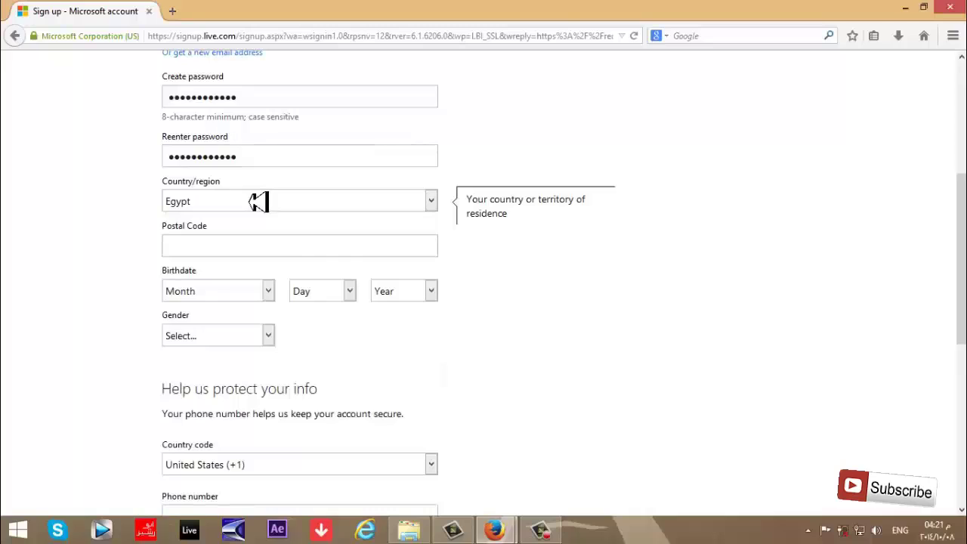
pyautogui.click(232, 245)
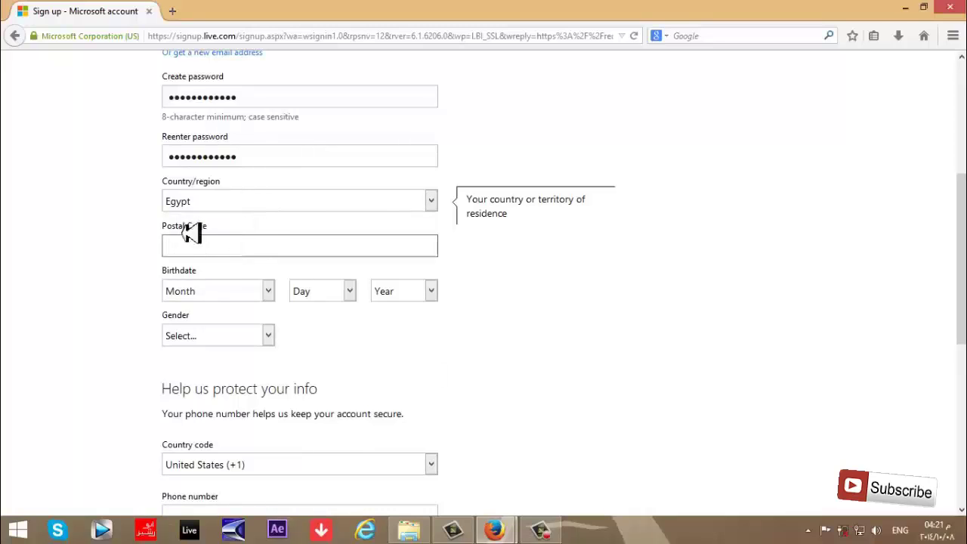
pyautogui.write('62511')
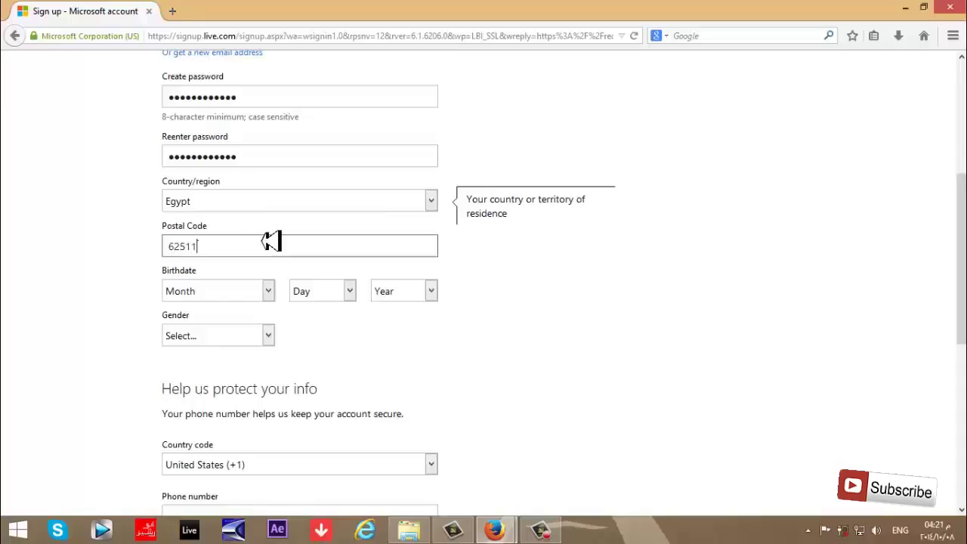
pyautogui.click(265, 291)
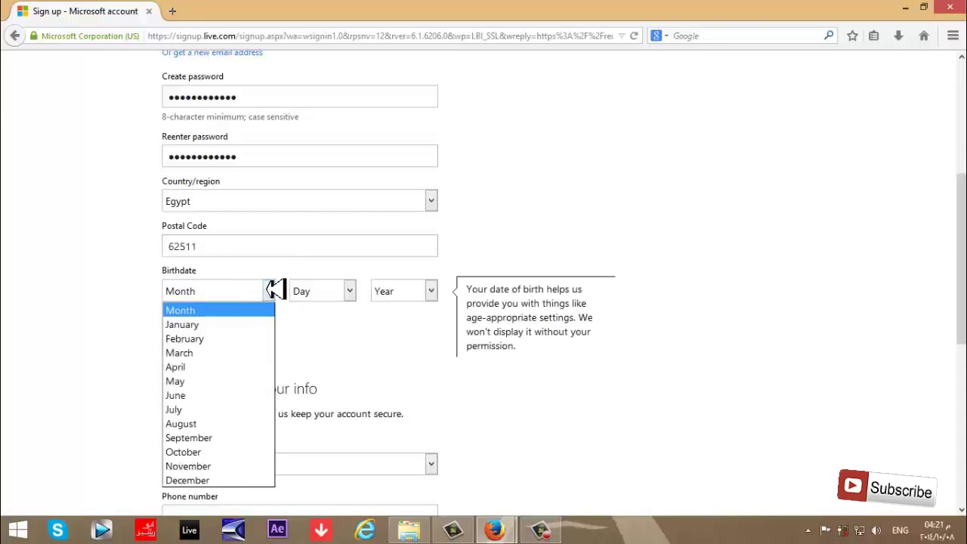
pyautogui.click(212, 367)
pyautogui.click(350, 291)
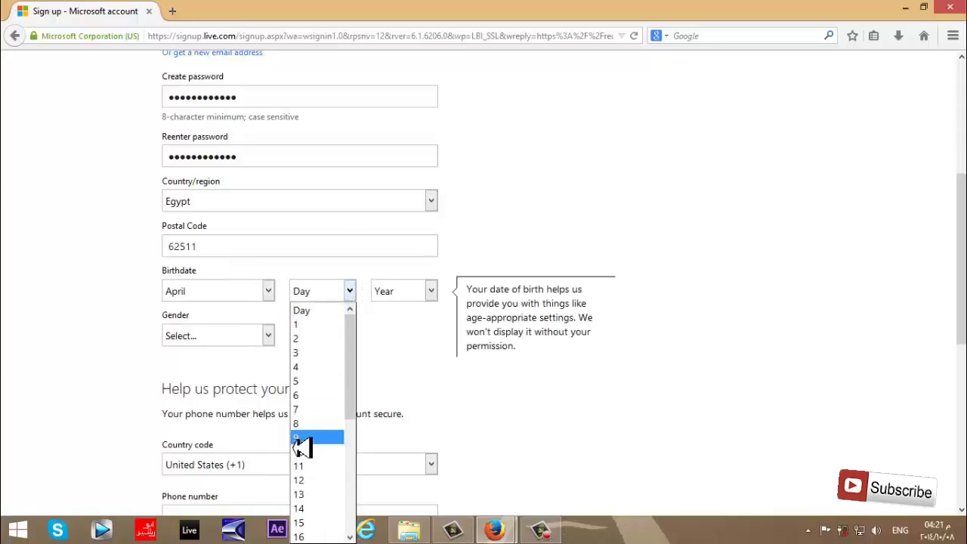
pyautogui.scroll(-2, 313, 442)
pyautogui.scroll(-1, 315, 423)
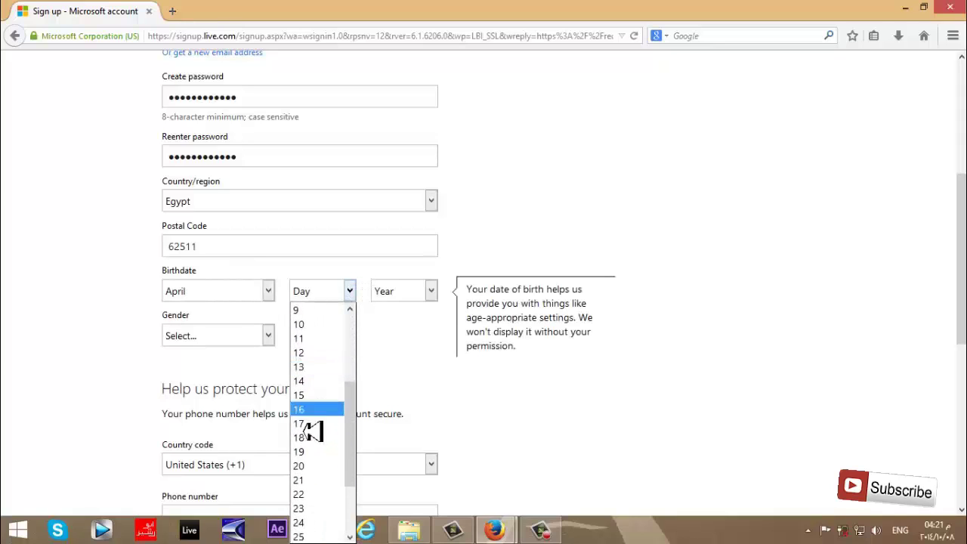
pyautogui.click(302, 494)
pyautogui.click(428, 290)
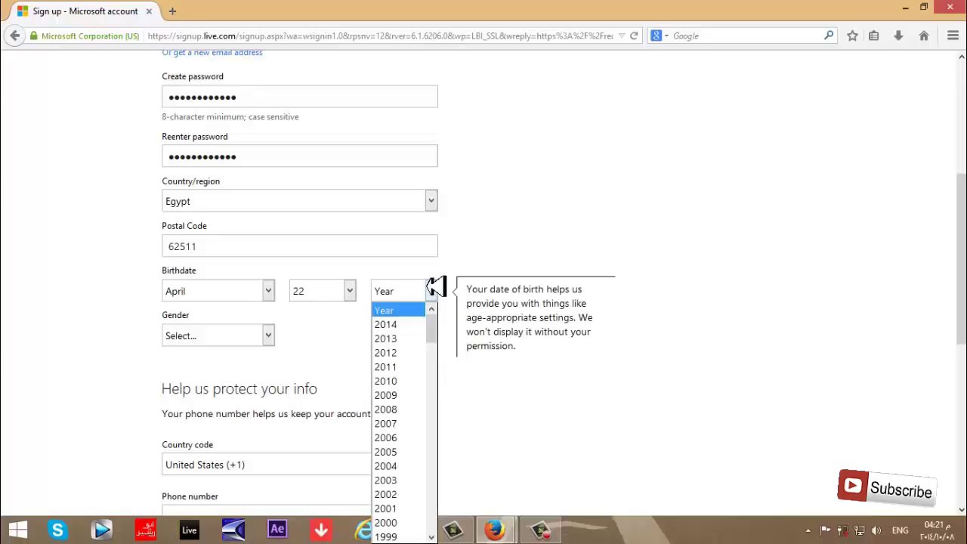
pyautogui.scroll(-6, 407, 373)
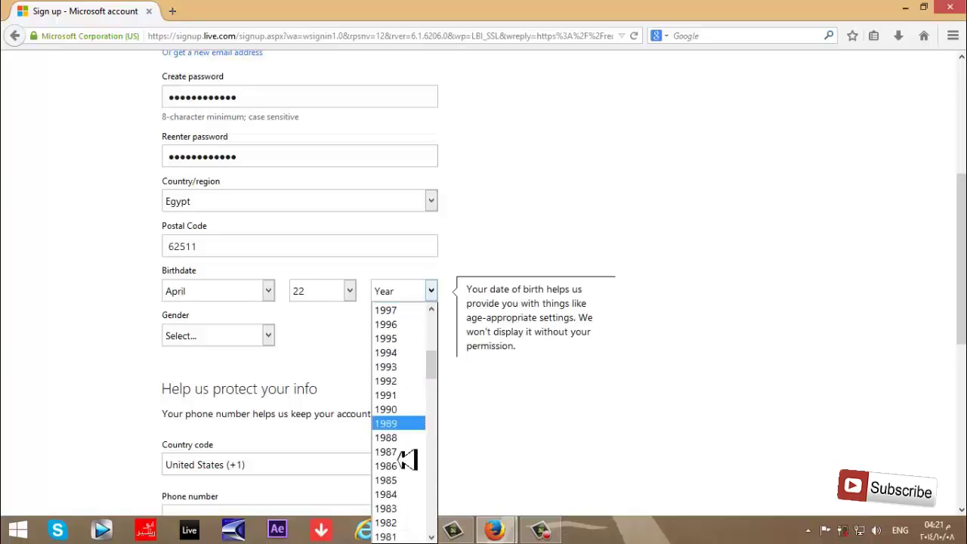
pyautogui.click(406, 462)
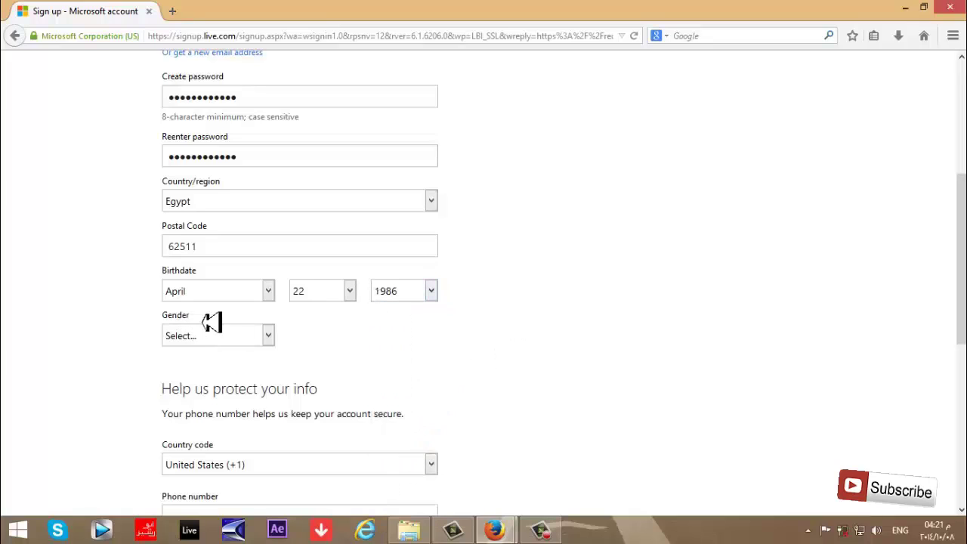
# Choose Male as the gender and scroll further down the form.
pyautogui.click(266, 333)
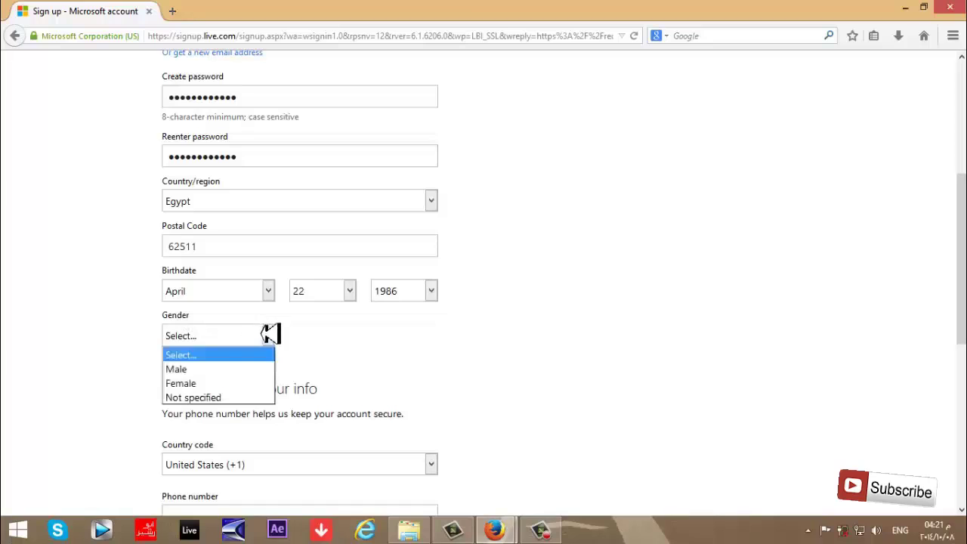
pyautogui.click(198, 369)
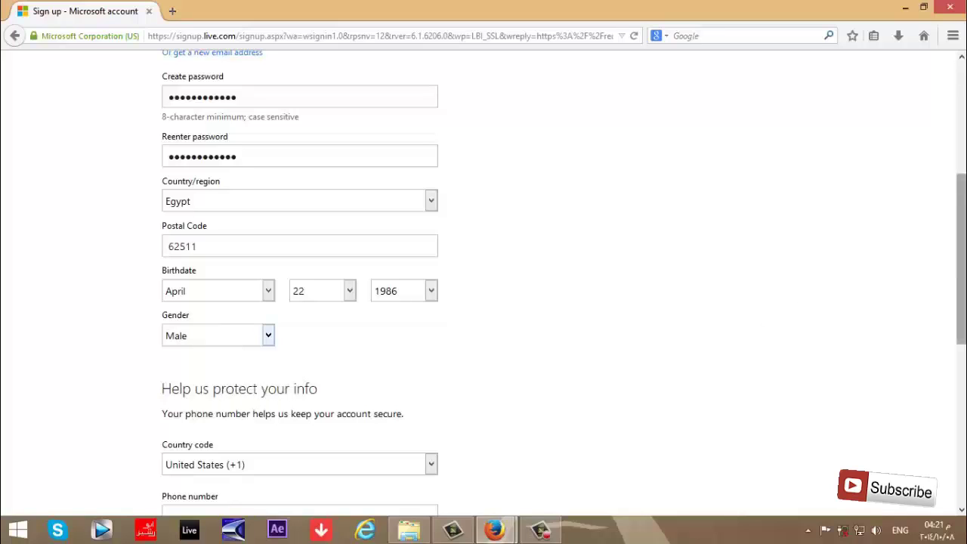
pyautogui.scroll(-1, 961, 257)
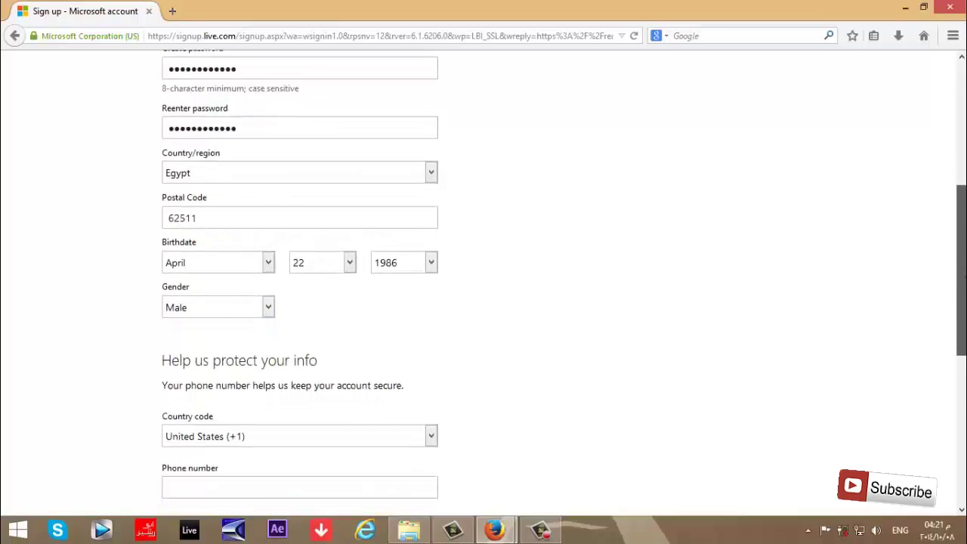
pyautogui.scroll(-2, 960, 257)
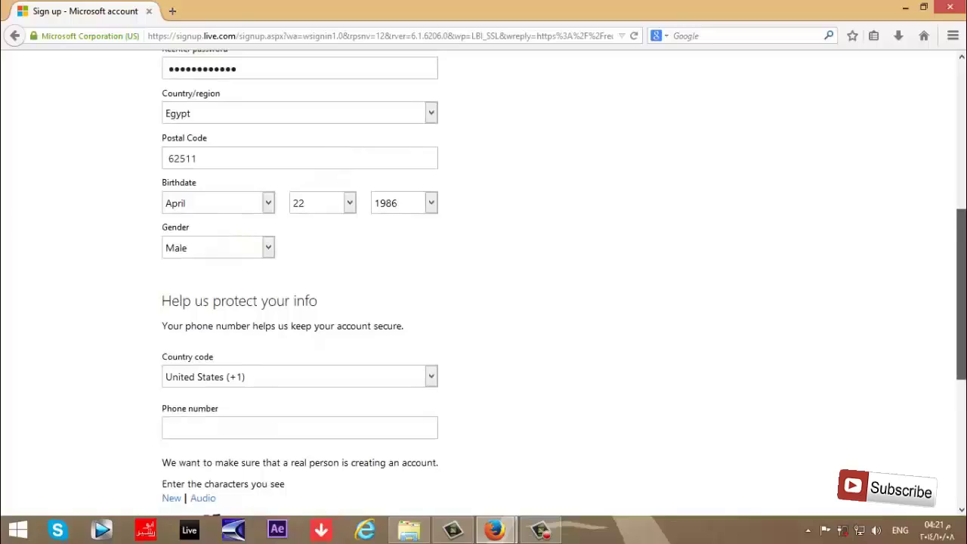
pyautogui.scroll(-2, 961, 257)
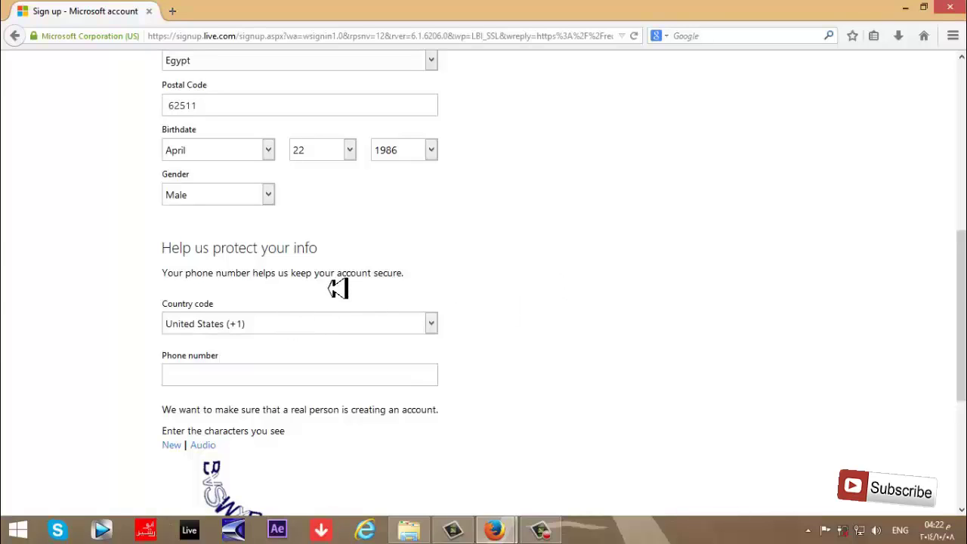
# Set the phone country code to Egypt (+20) and enter the phone number.
pyautogui.click(308, 323)
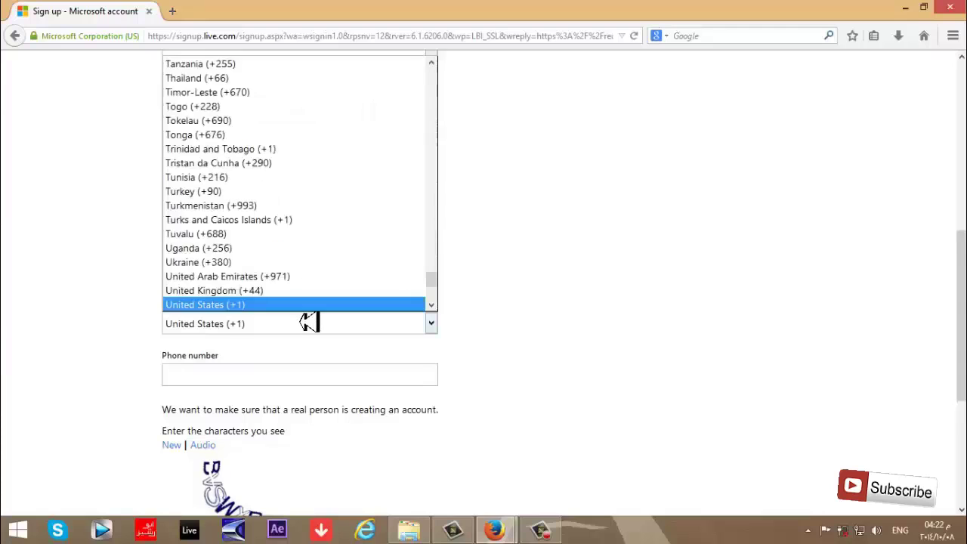
pyautogui.write('eg')
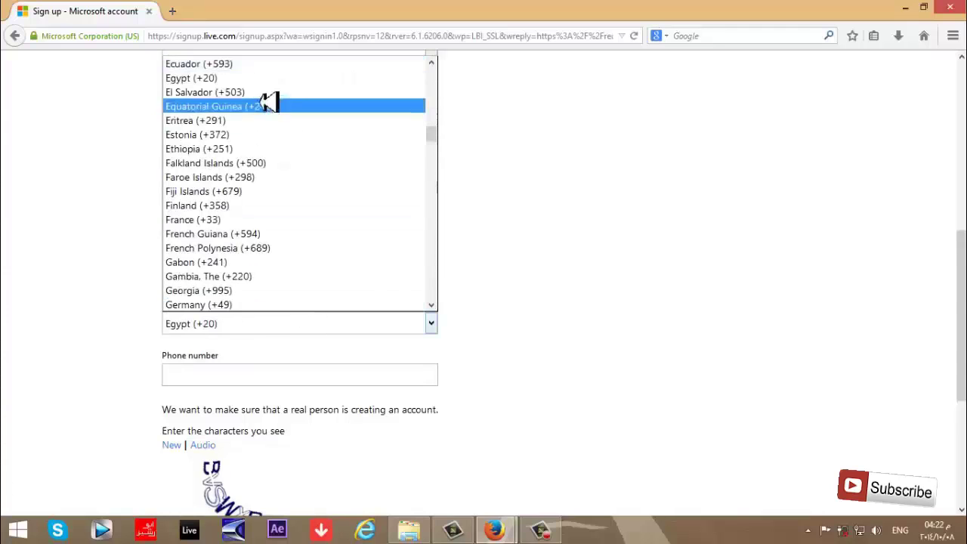
pyautogui.click(252, 78)
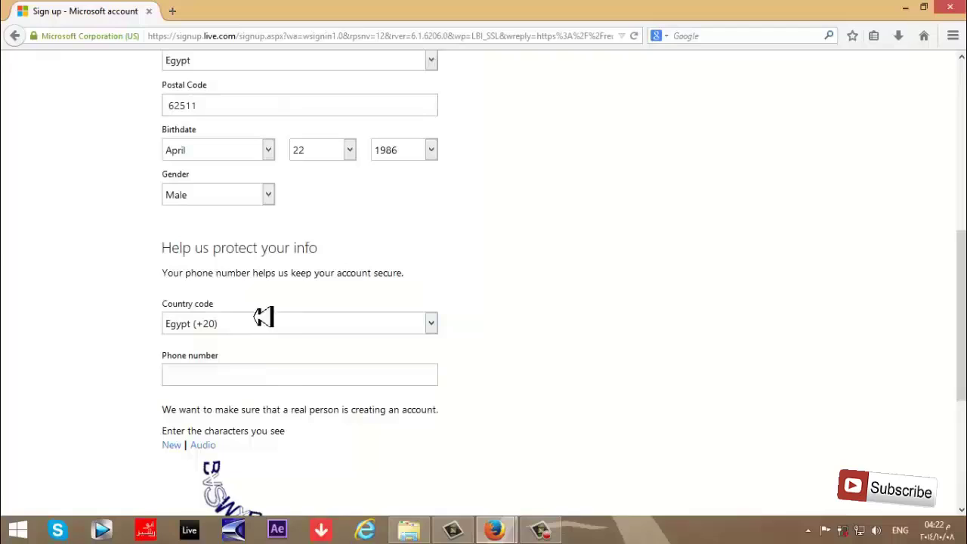
pyautogui.click(270, 381)
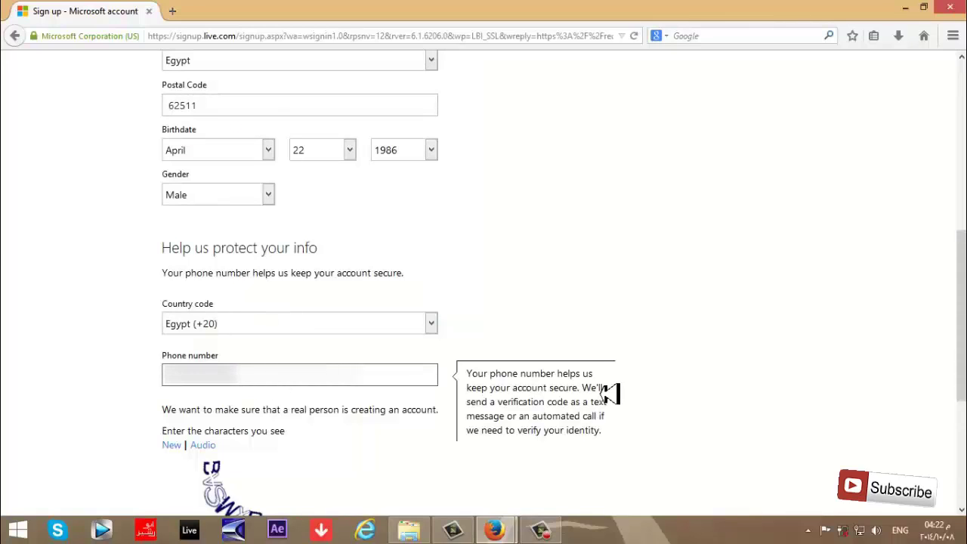
pyautogui.scroll(-3, 615, 375)
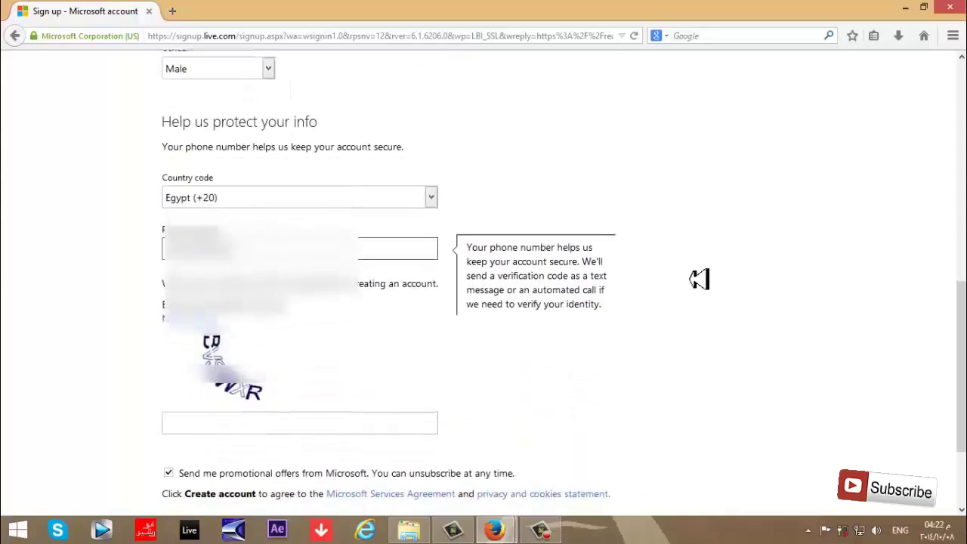
# Type the characters shown in the captcha image and scroll to Create account.
pyautogui.click(308, 423)
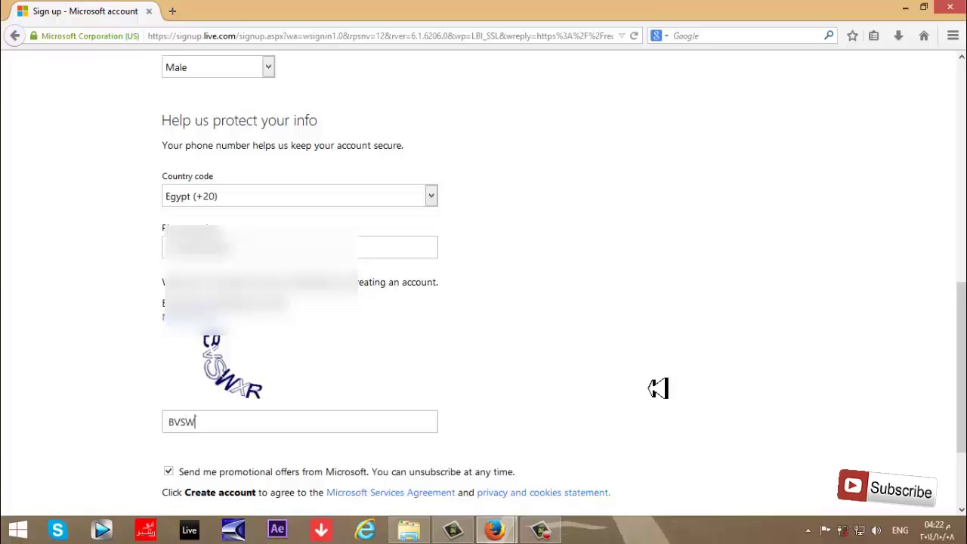
pyautogui.write('XR')
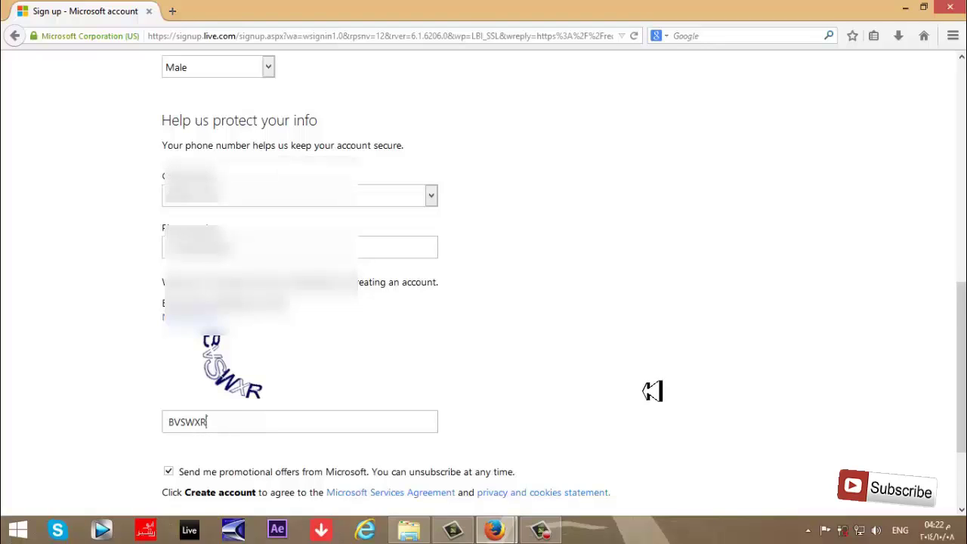
pyautogui.scroll(-2, 650, 391)
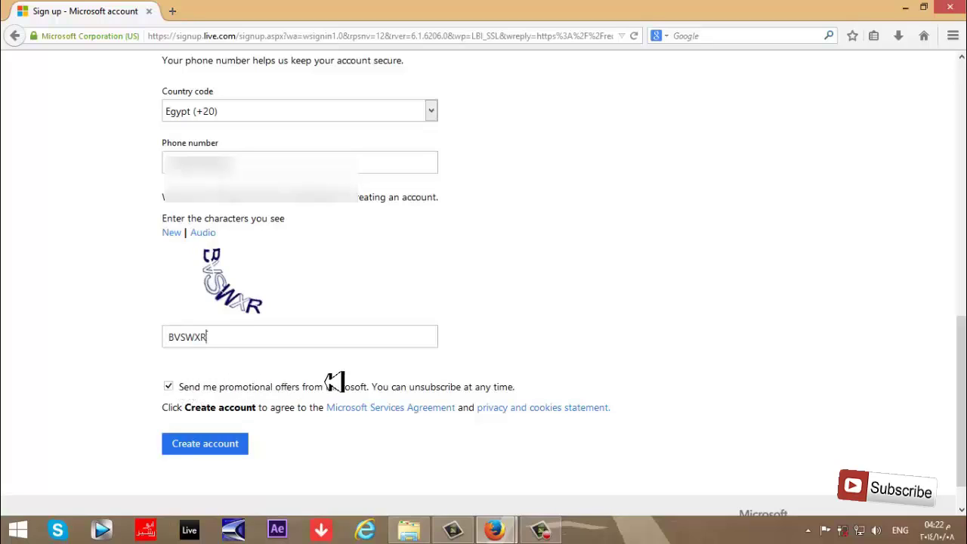
# Opt out of promotional offers, create the account, and dismiss the save-password prompt.
pyautogui.click(168, 385)
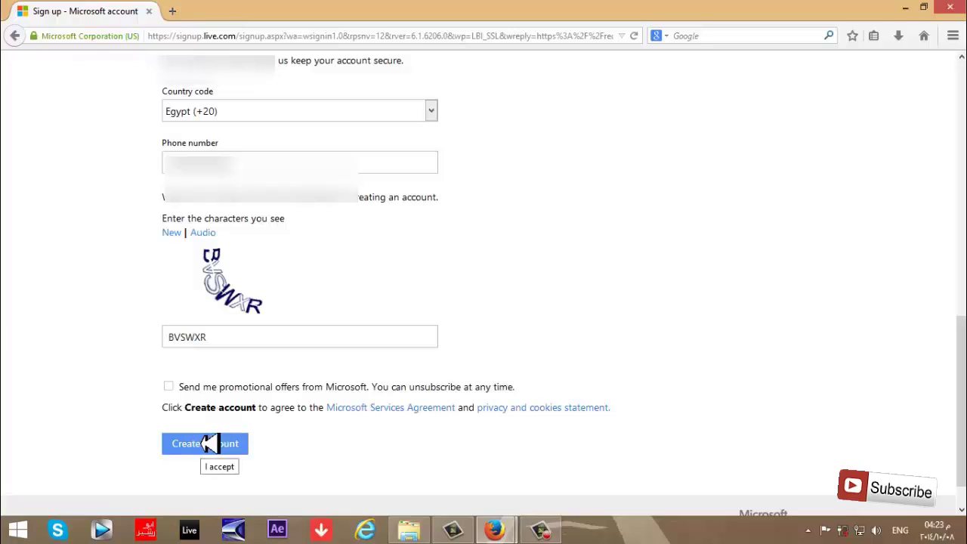
pyautogui.click(209, 444)
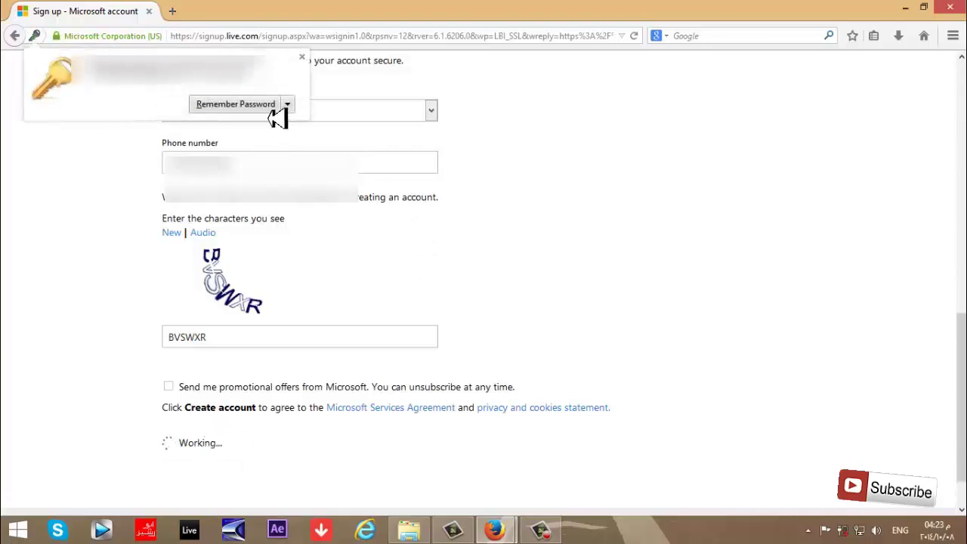
pyautogui.click(272, 110)
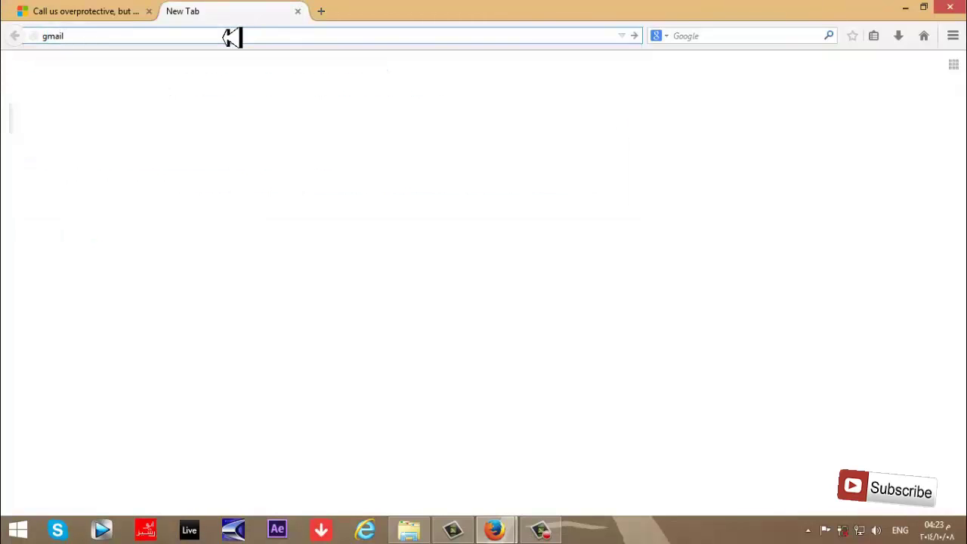
# Load Gmail and copy the email address shown on the Microsoft verification page.
pyautogui.hotkey('ctrl', 'Return')
pyautogui.click(140, 9)
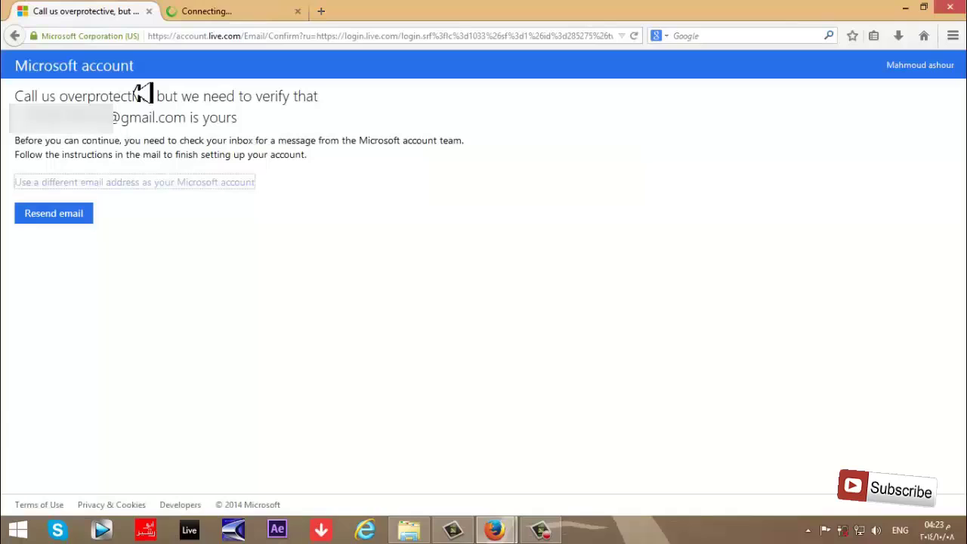
pyautogui.moveTo(185, 117); pyautogui.dragTo(10, 117)
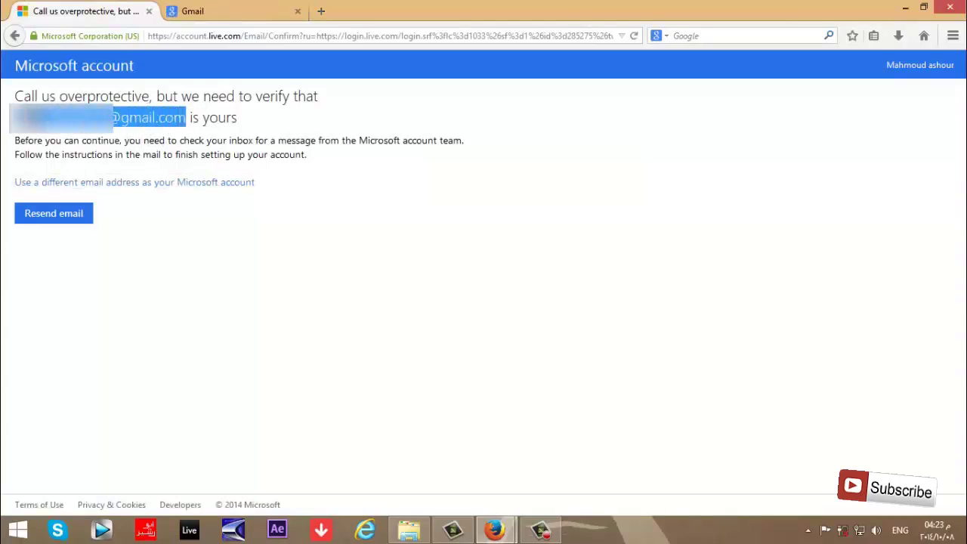
pyautogui.rightClick(18, 124)
pyautogui.click(39, 142)
# Sign in to Gmail with the copied address and the account password.
pyautogui.click(252, 9)
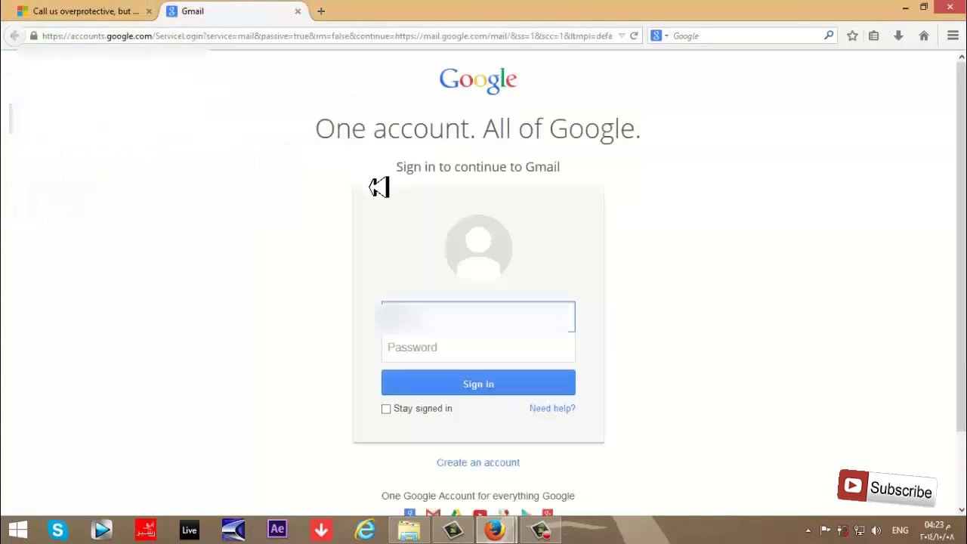
pyautogui.hotkey('ctrl', 'v')
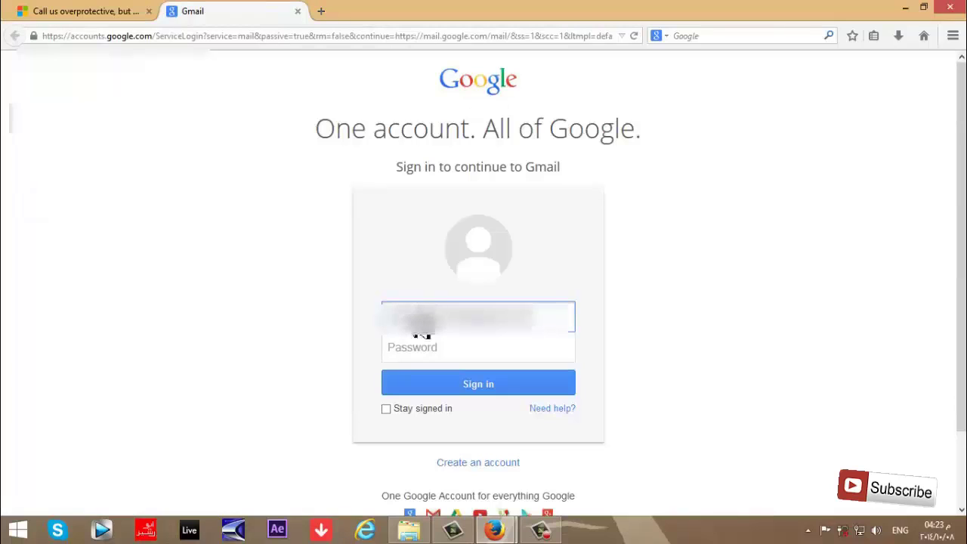
pyautogui.click(429, 348)
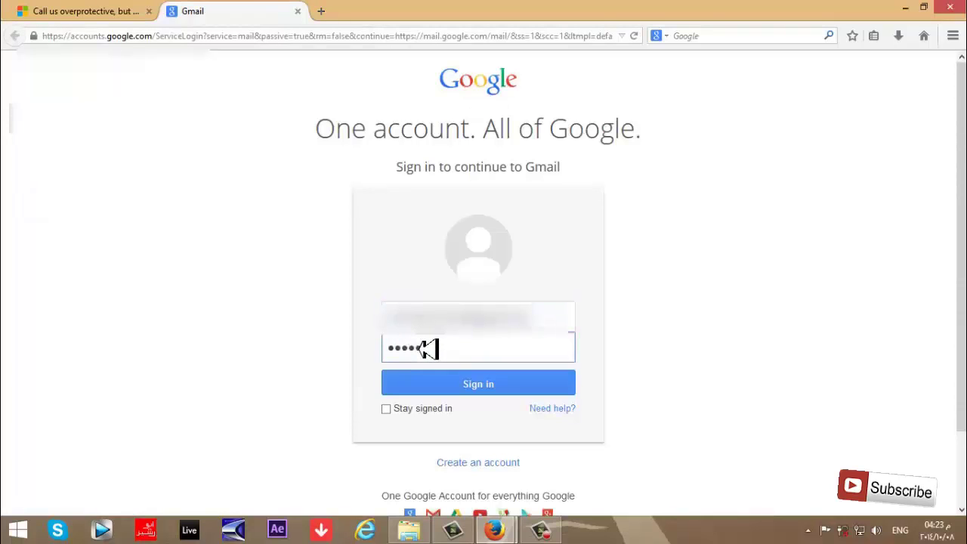
pyautogui.press('Return')
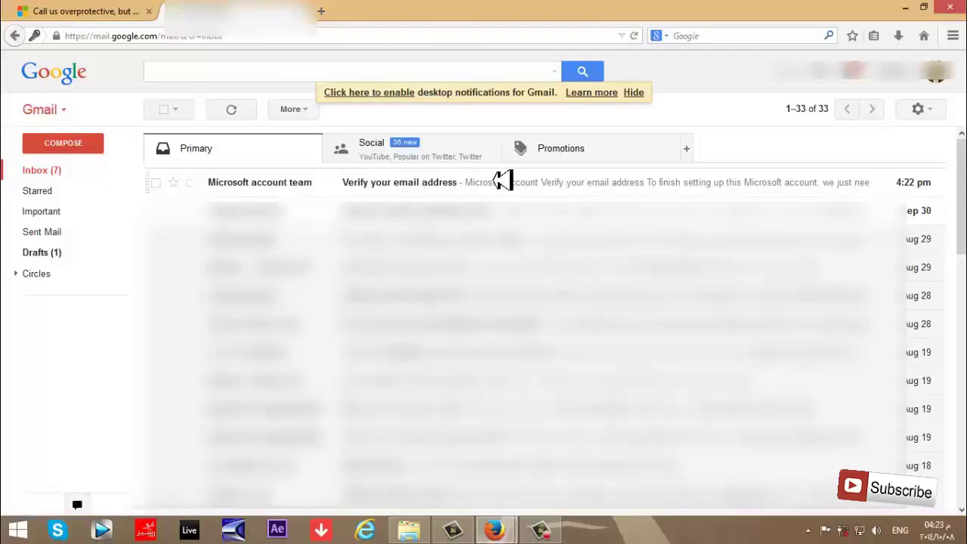
# Open the Microsoft 'Verify your email address' message in Gmail and follow its verification link.
pyautogui.click(502, 182)
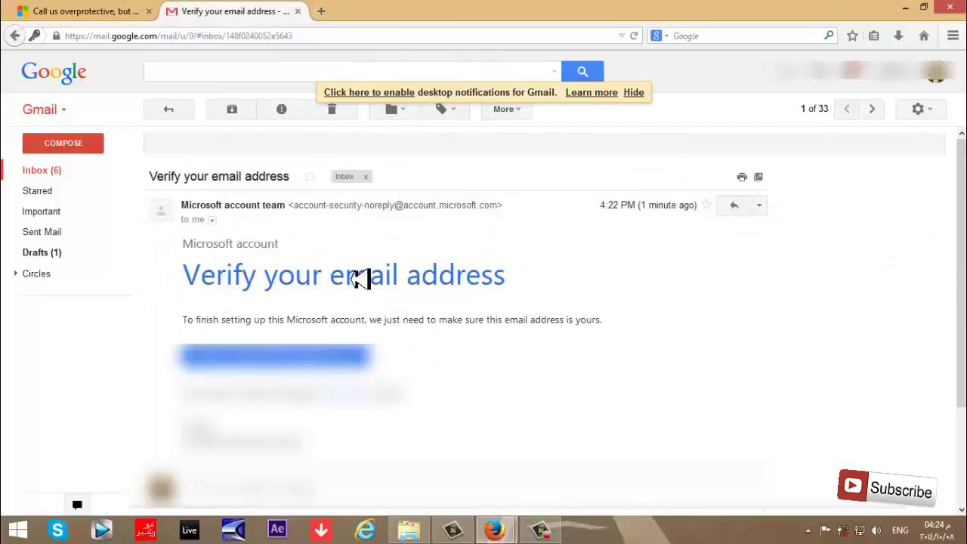
pyautogui.click(321, 349)
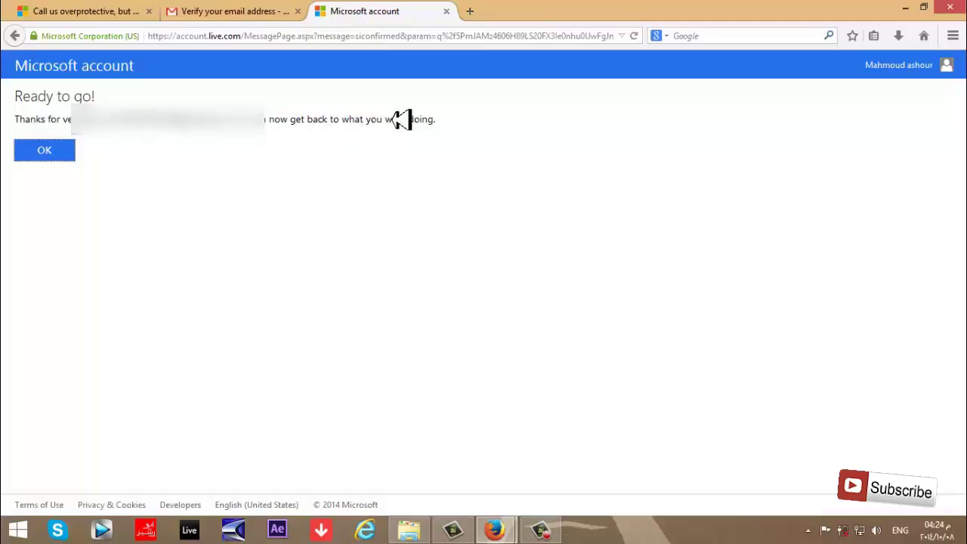
# Confirm OK on the Ready to go! page showing the verified email address.
pyautogui.click(43, 146)
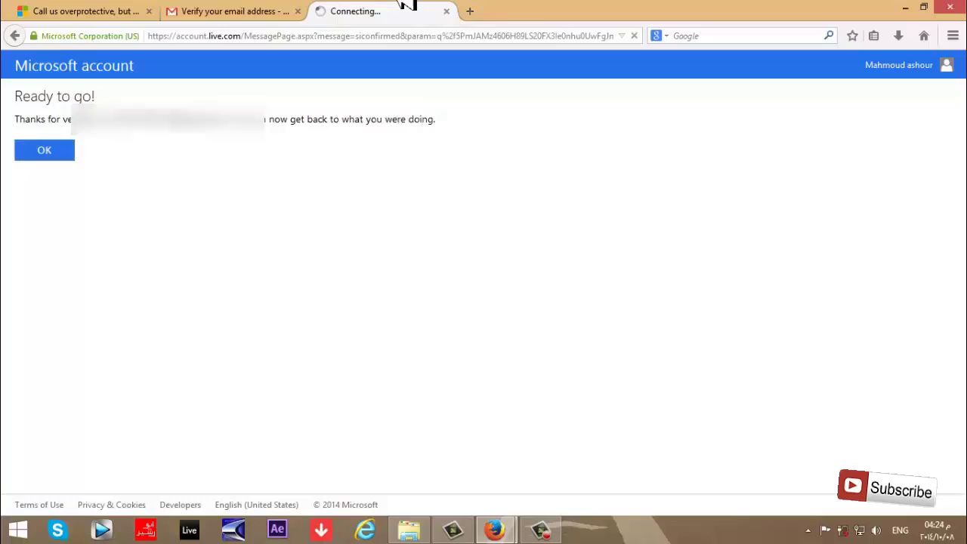